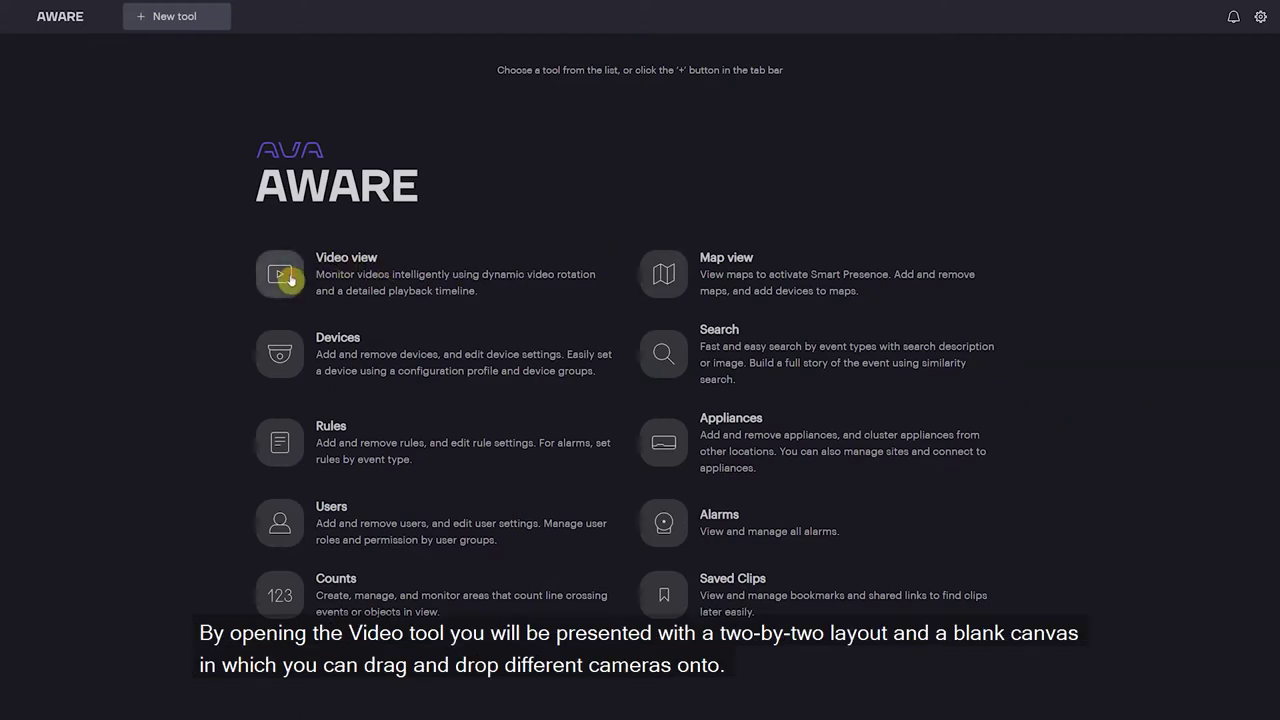
# Open a new Video view tab with an empty 2x2 camera grid and the camera list
pyautogui.click(294, 279)
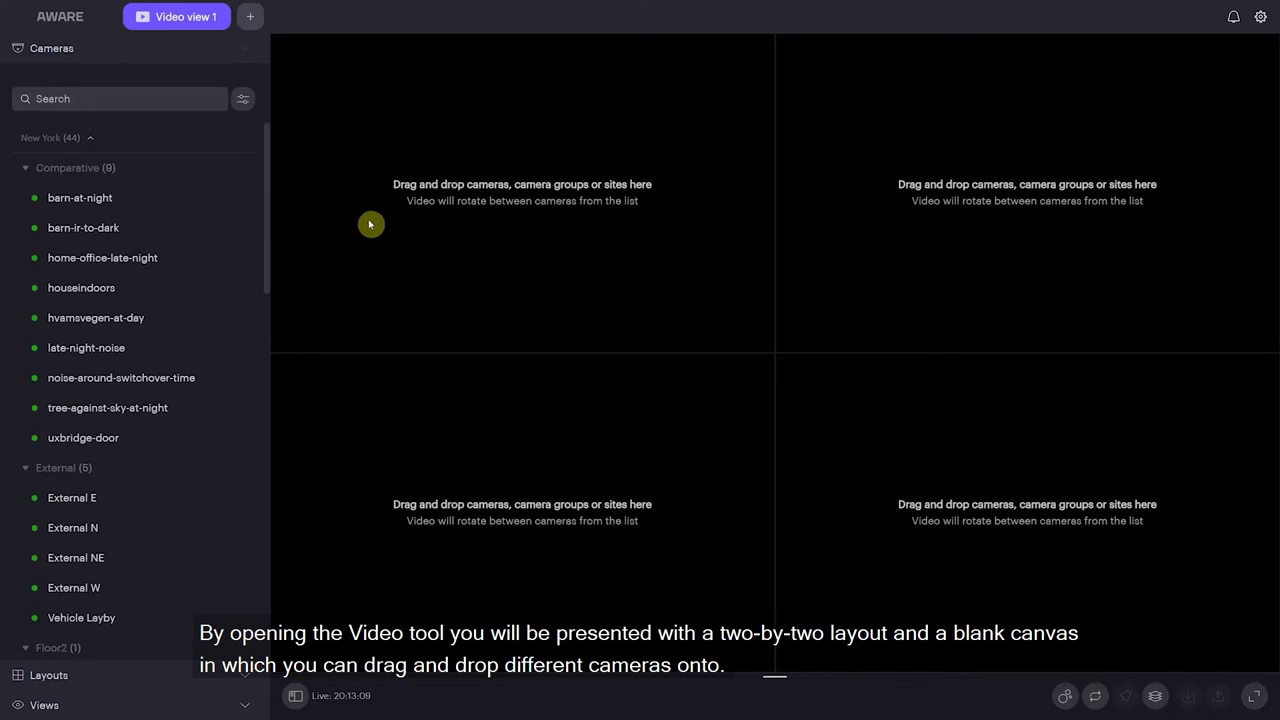
pyautogui.click(93, 673)
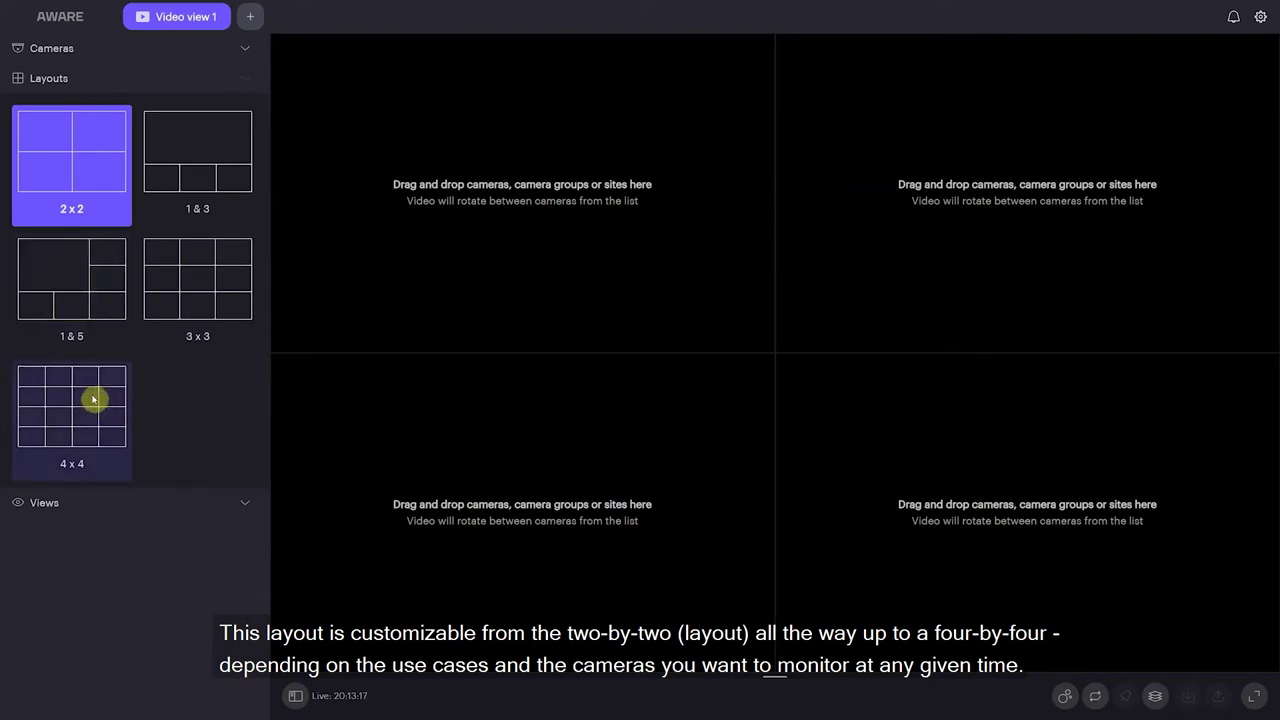
pyautogui.click(63, 46)
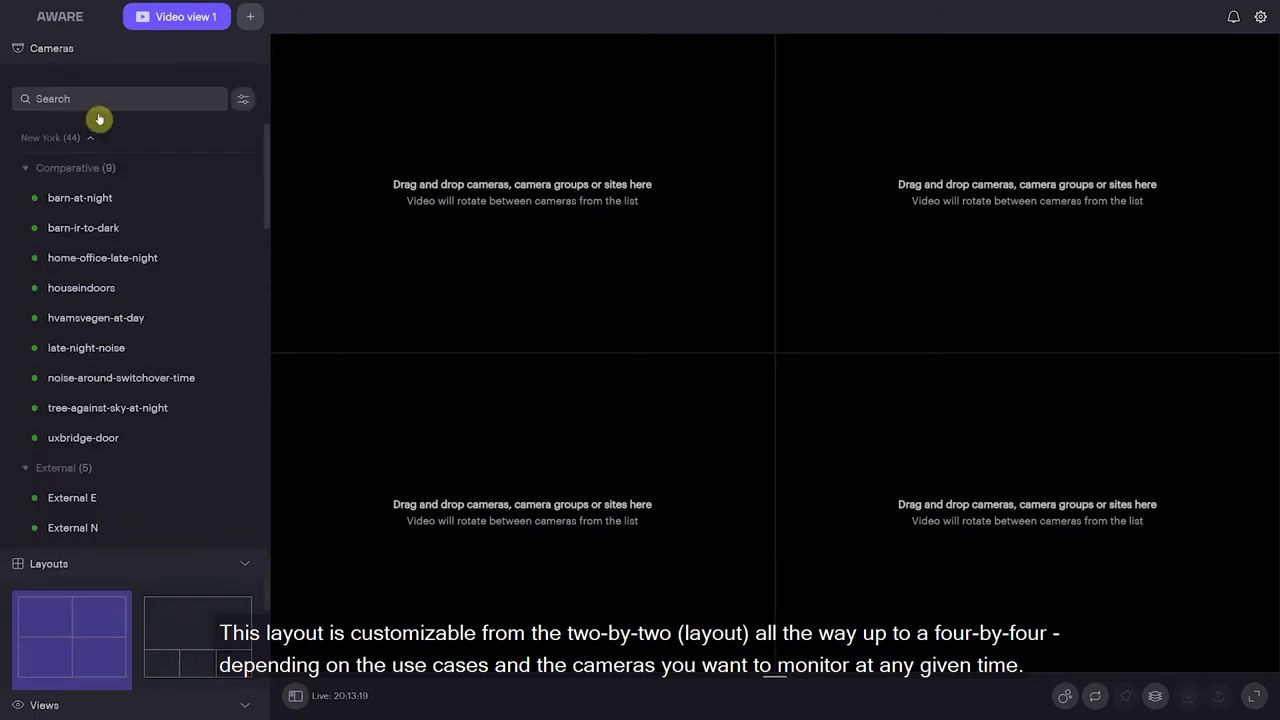
pyautogui.click(95, 101)
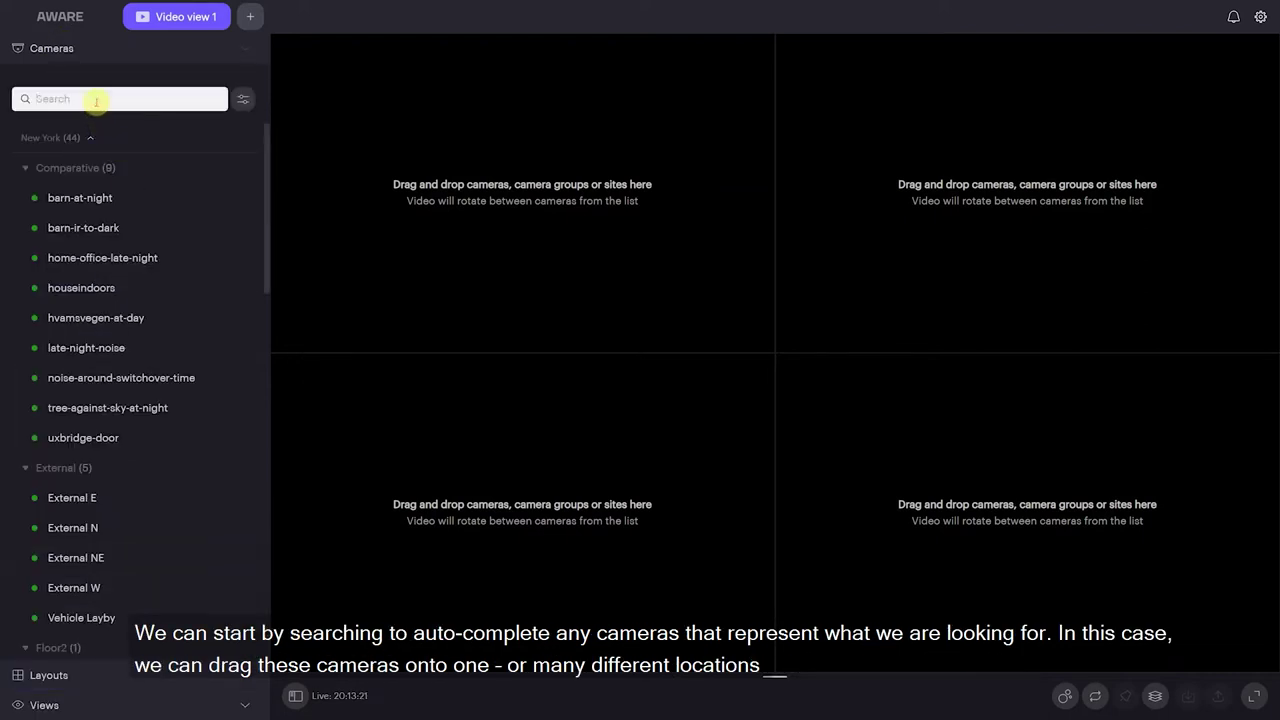
# Search 'mark' and place FrontParking, Register, Side and Orchards in the four grid tiles
pyautogui.write('mark')
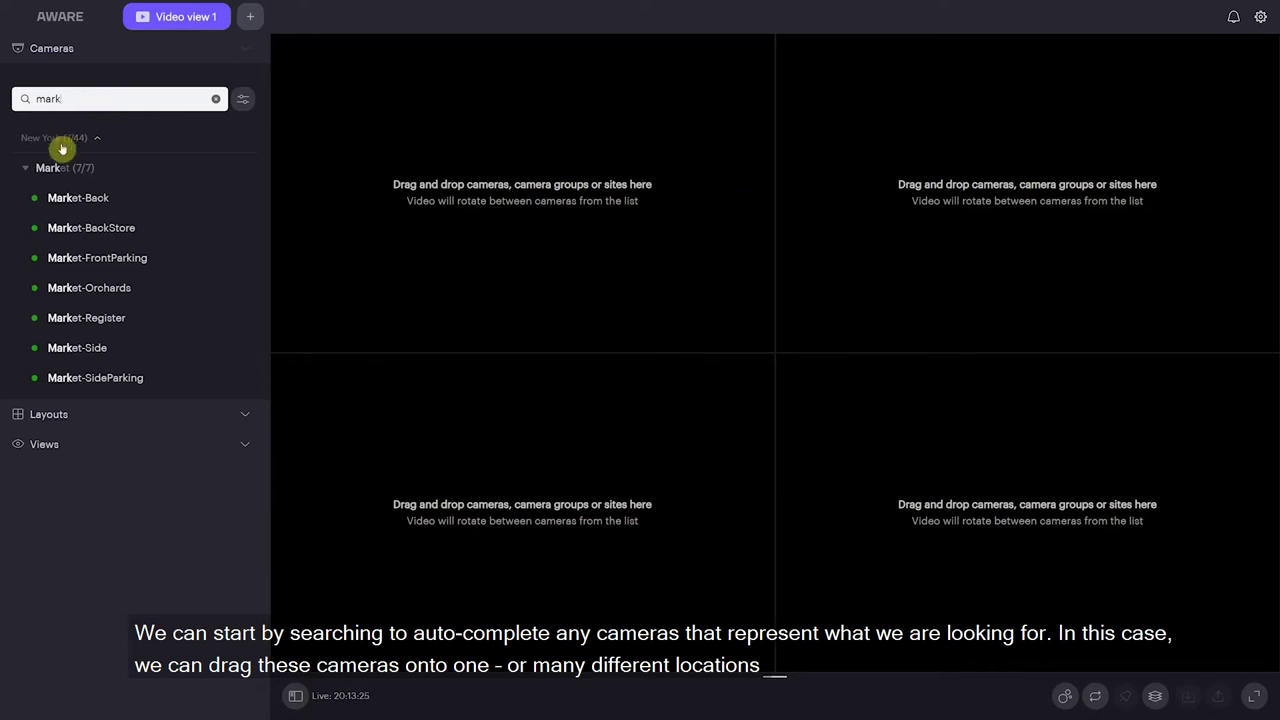
pyautogui.click(245, 259)
pyautogui.moveTo(79, 323); pyautogui.dragTo(966, 248)
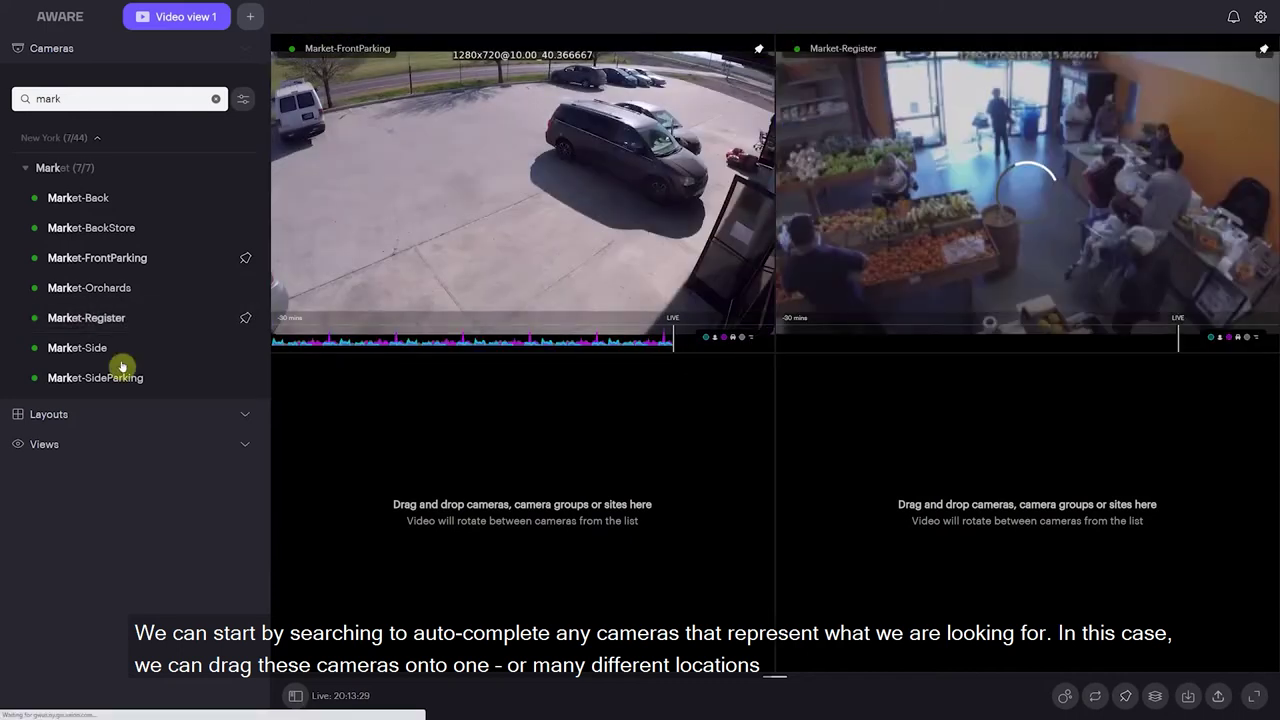
pyautogui.moveTo(34, 346); pyautogui.dragTo(527, 485)
pyautogui.moveTo(88, 287); pyautogui.dragTo(1117, 451)
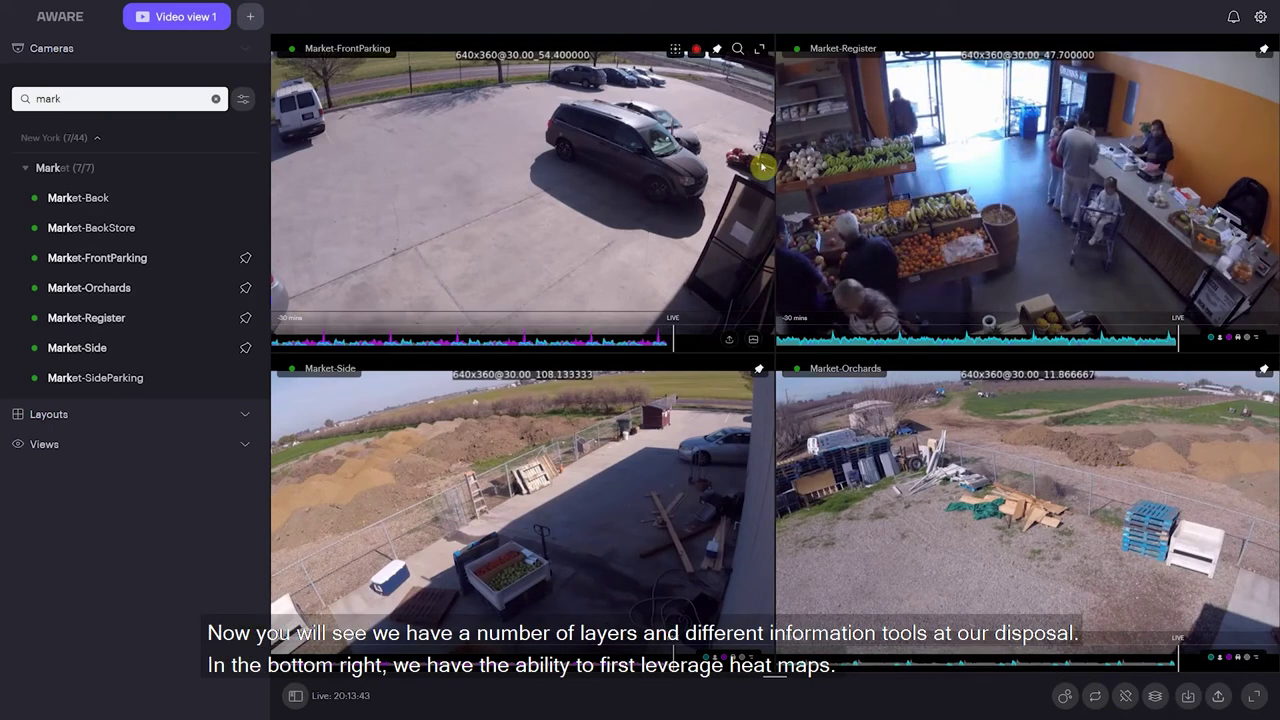
# Turn on Heatmaps: people for all four feeds, then bring up Heatmap settings
pyautogui.click(1066, 699)
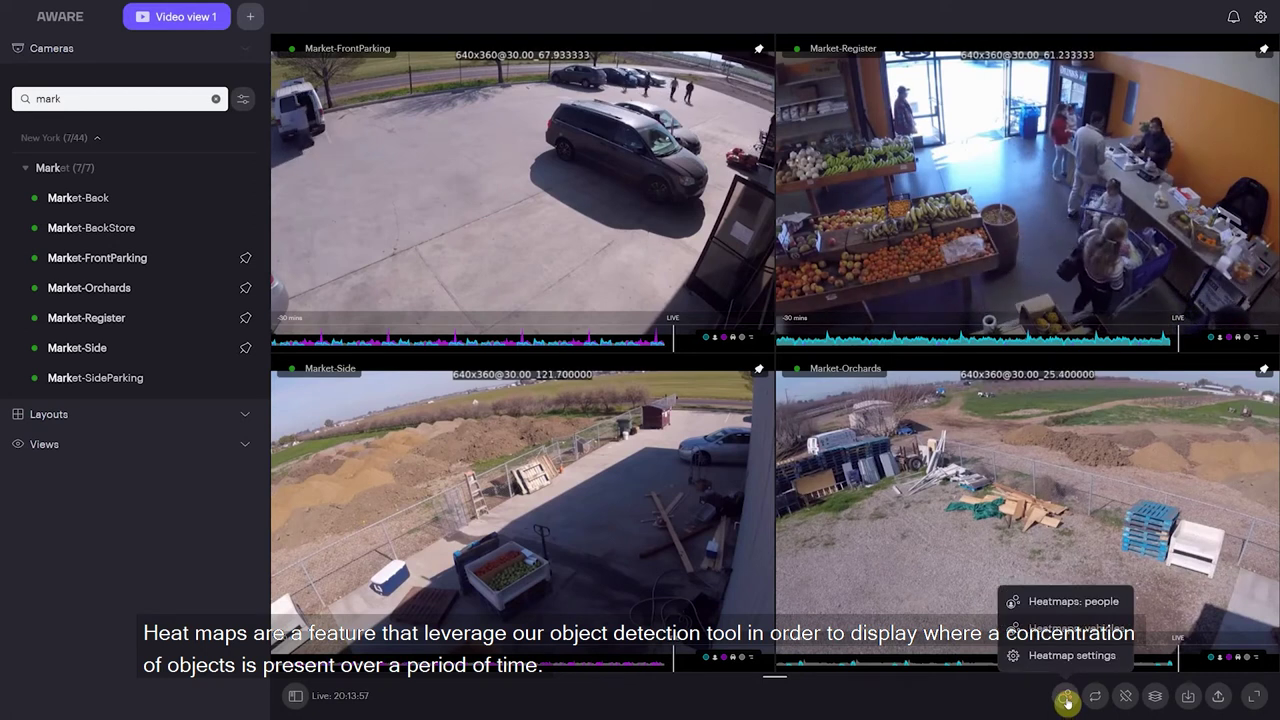
pyautogui.click(1086, 610)
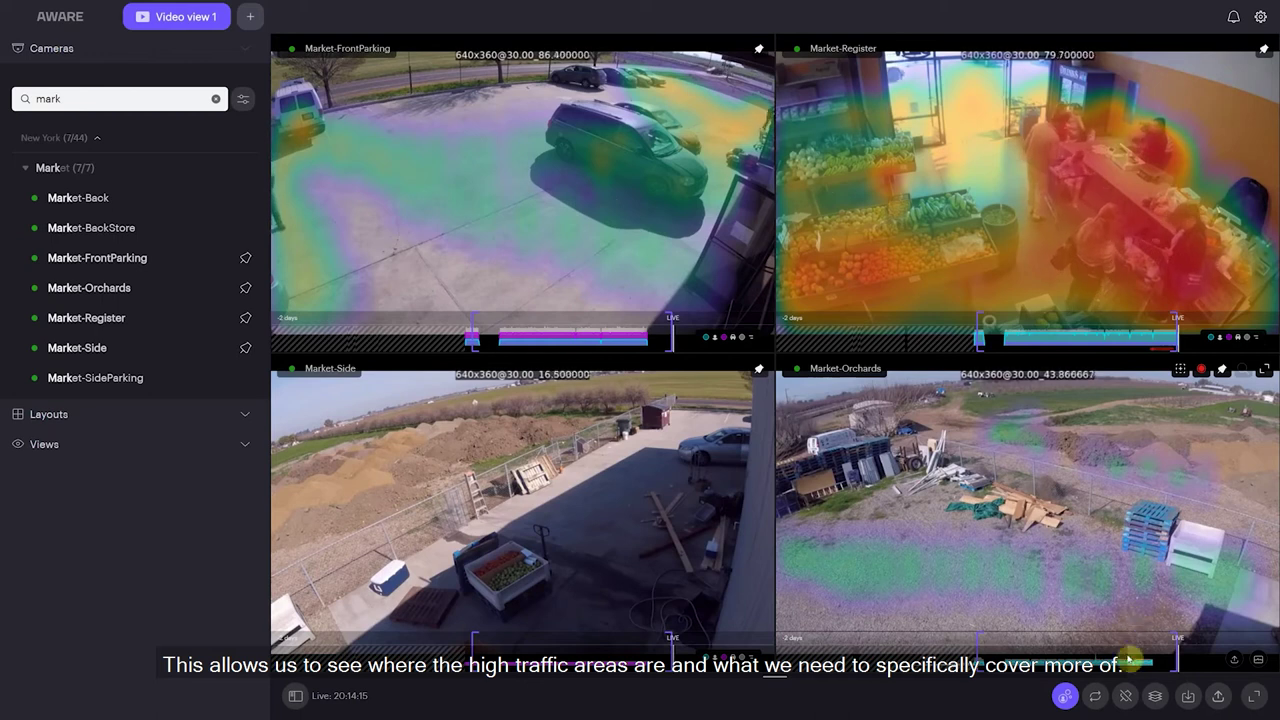
pyautogui.click(1066, 698)
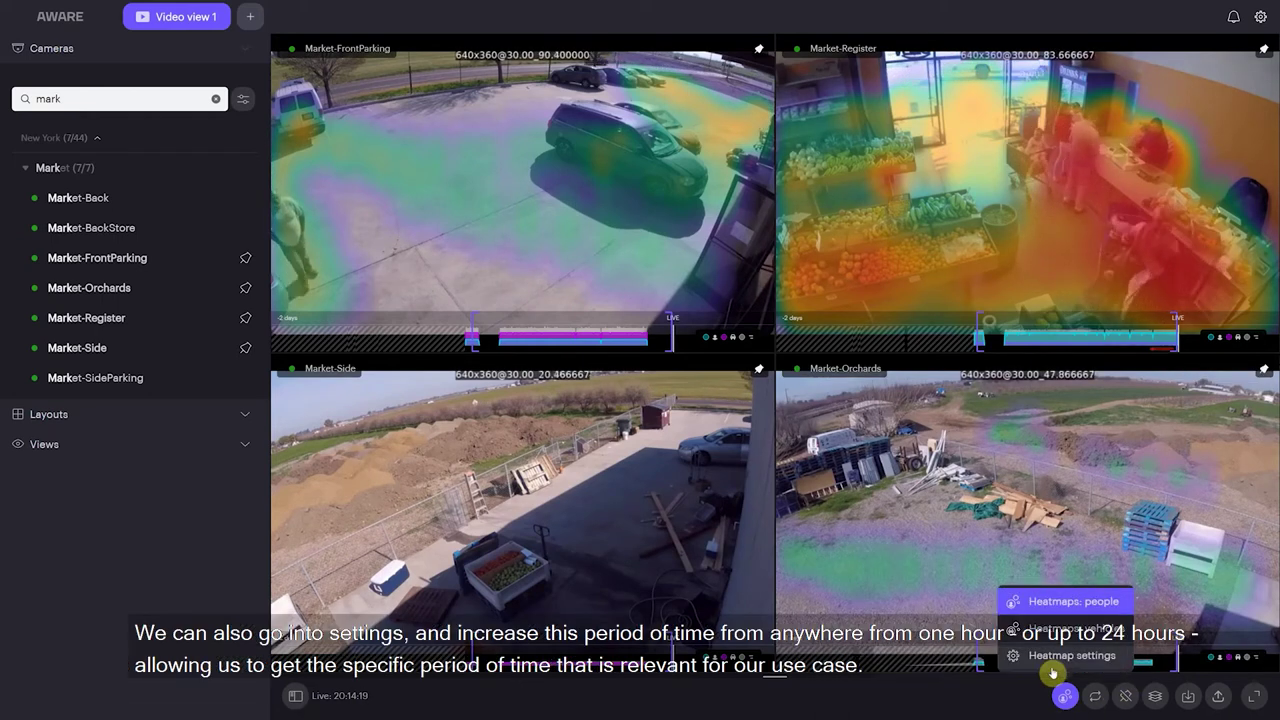
pyautogui.click(1056, 662)
# Leave the heatmap time range at 24 hours and close the Heatmap settings dialog
pyautogui.click(726, 320)
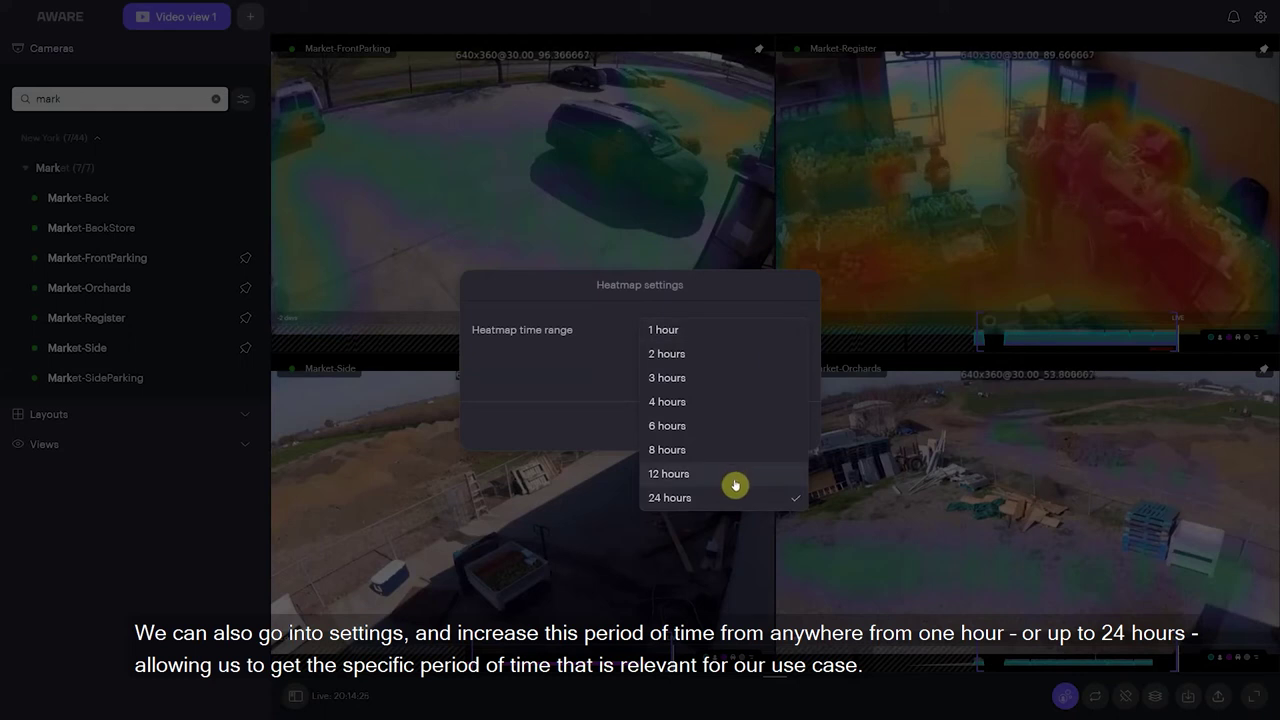
pyautogui.click(575, 330)
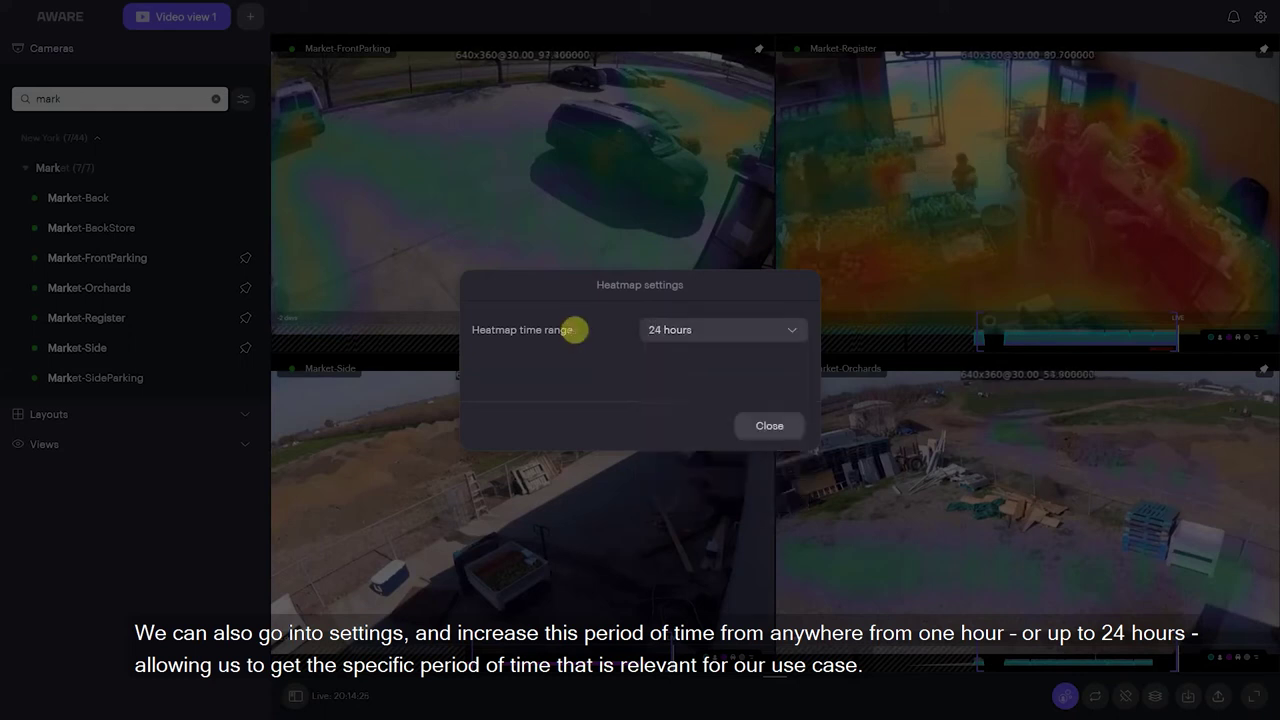
pyautogui.click(767, 427)
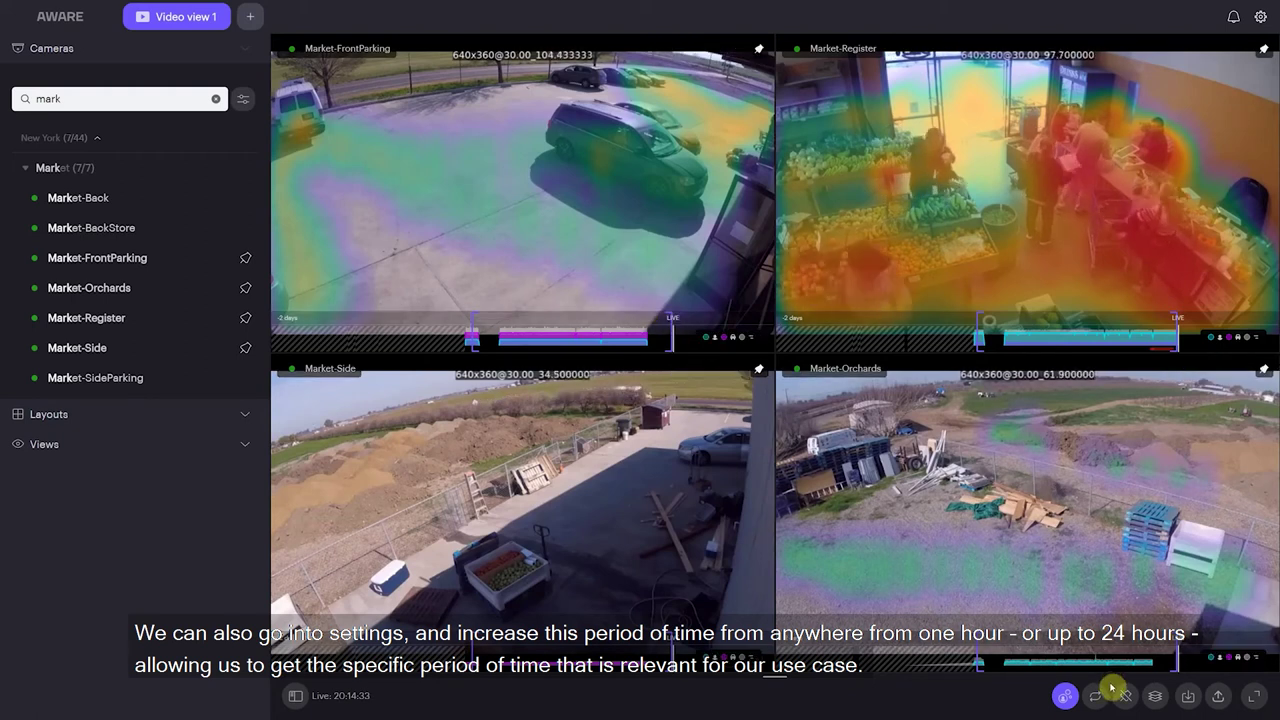
# Switch off Heatmaps: people so the four Market feeds play without overlays
pyautogui.click(1155, 695)
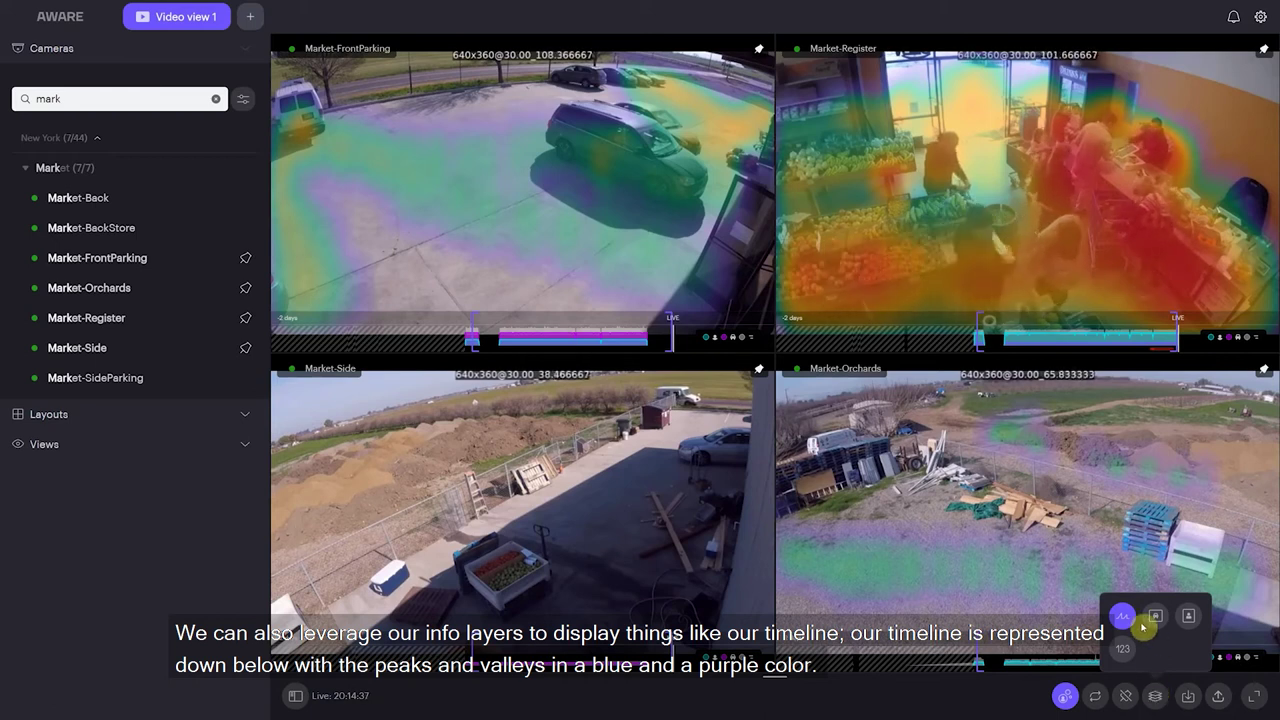
pyautogui.moveTo(1063, 694)
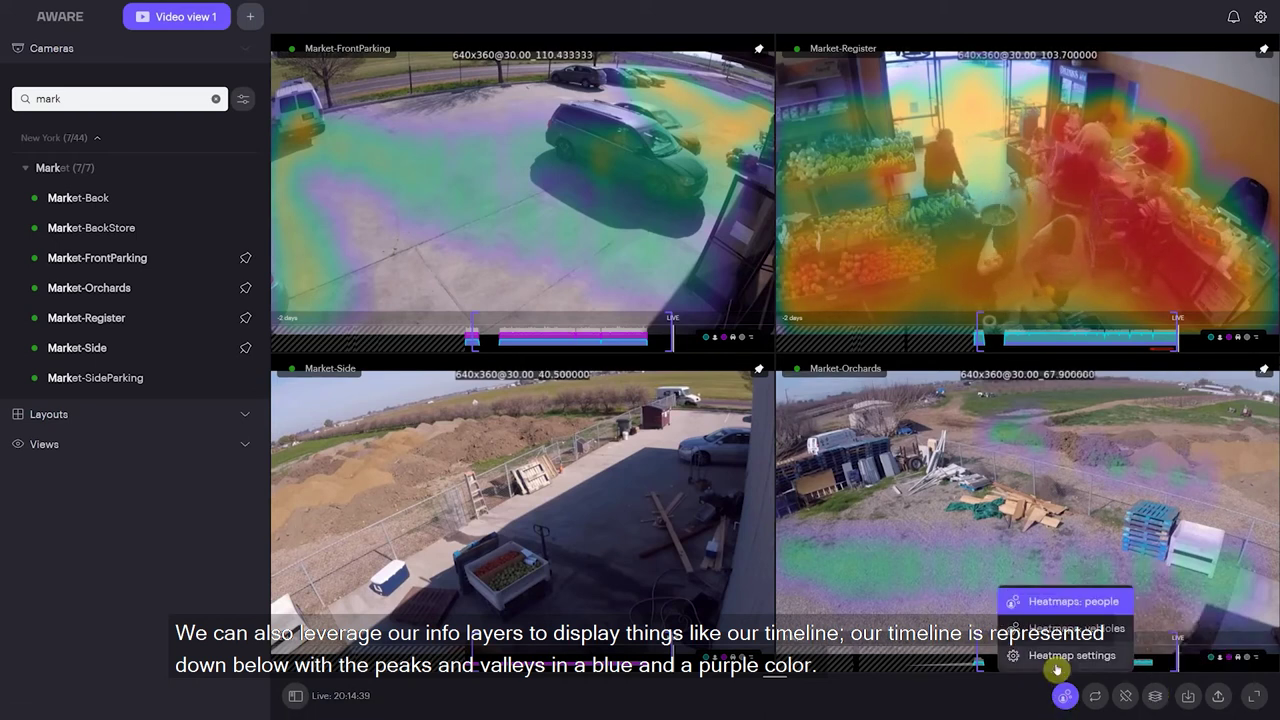
pyautogui.click(1066, 602)
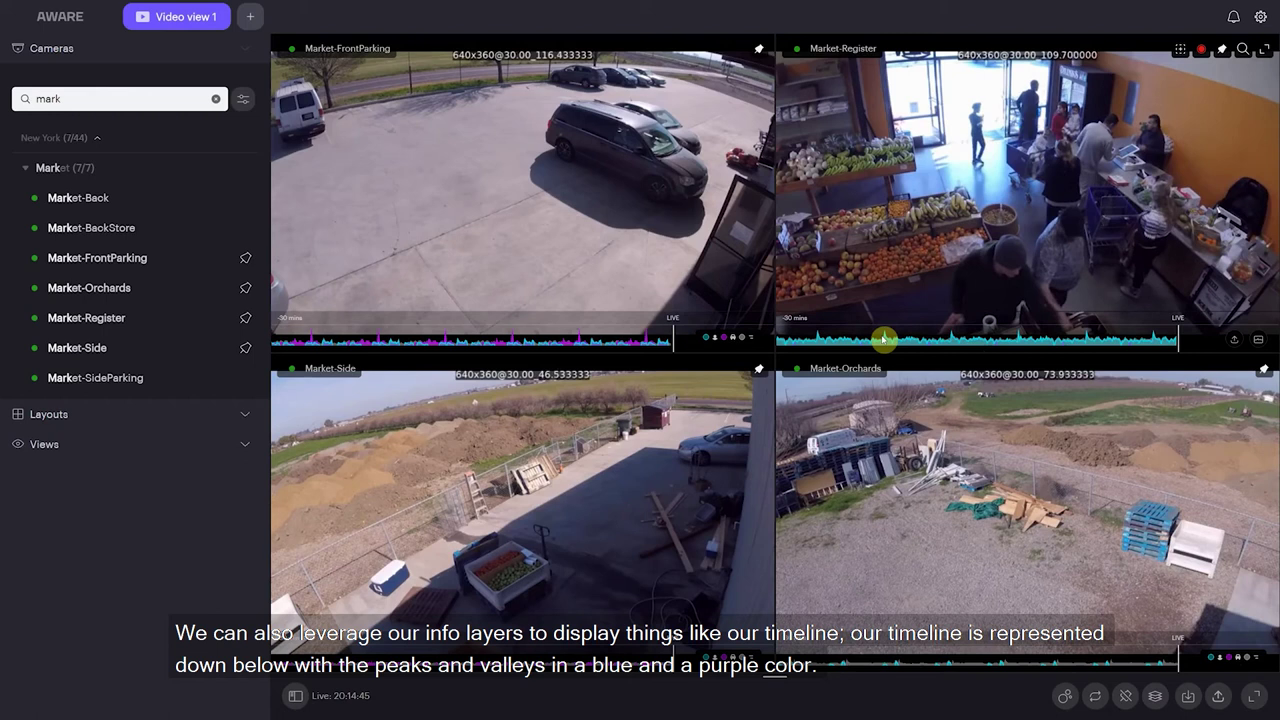
# Enable people bounding boxes and rewind Market-Register playback to about 20:10
pyautogui.click(1153, 697)
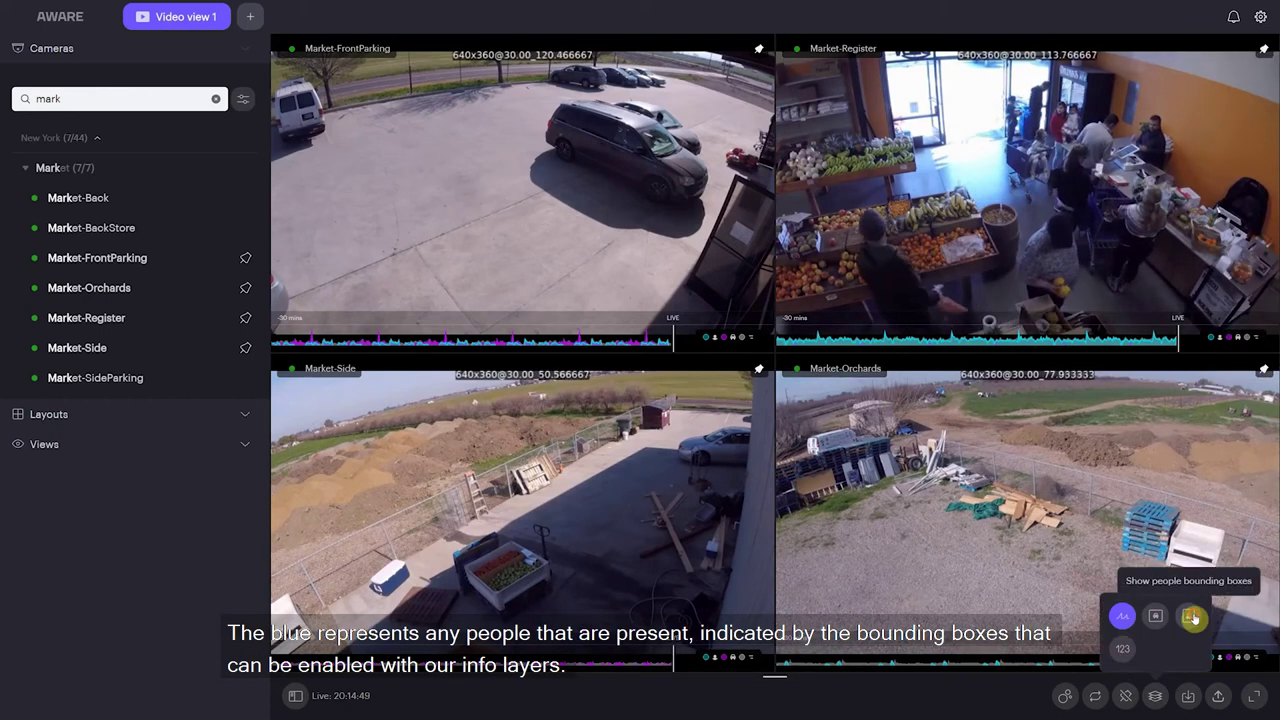
pyautogui.click(1188, 615)
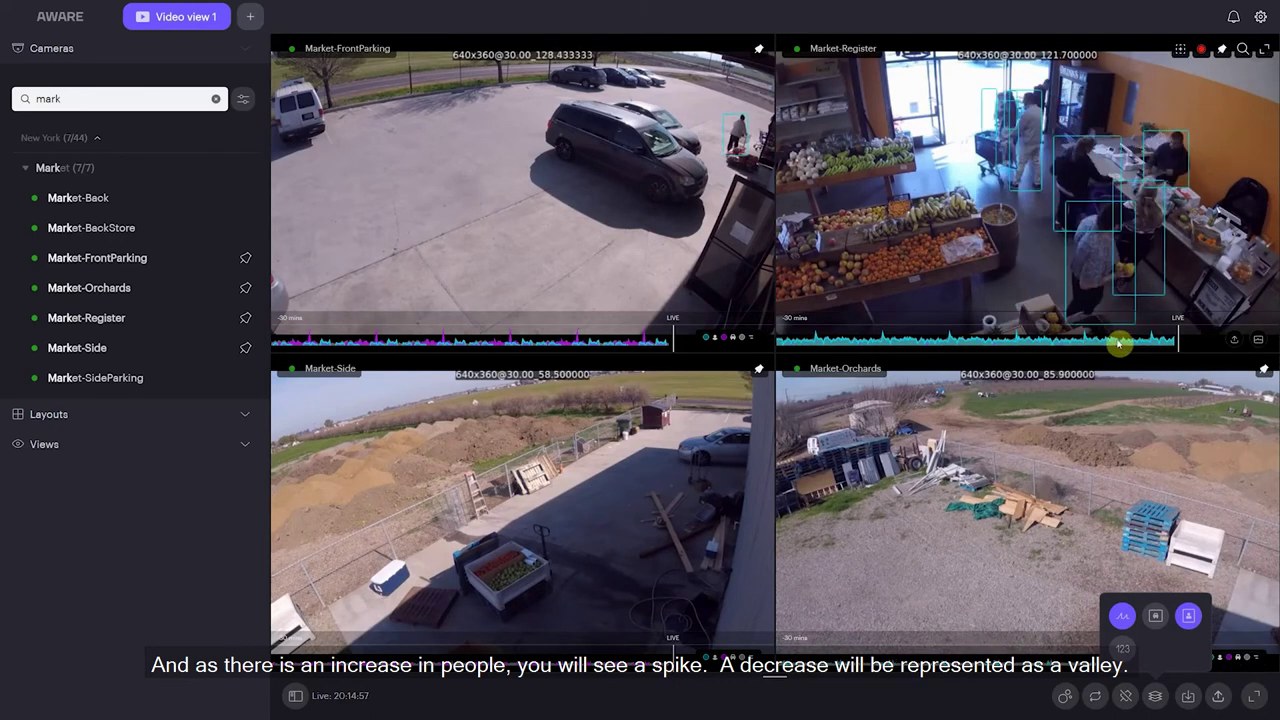
pyautogui.click(1257, 341)
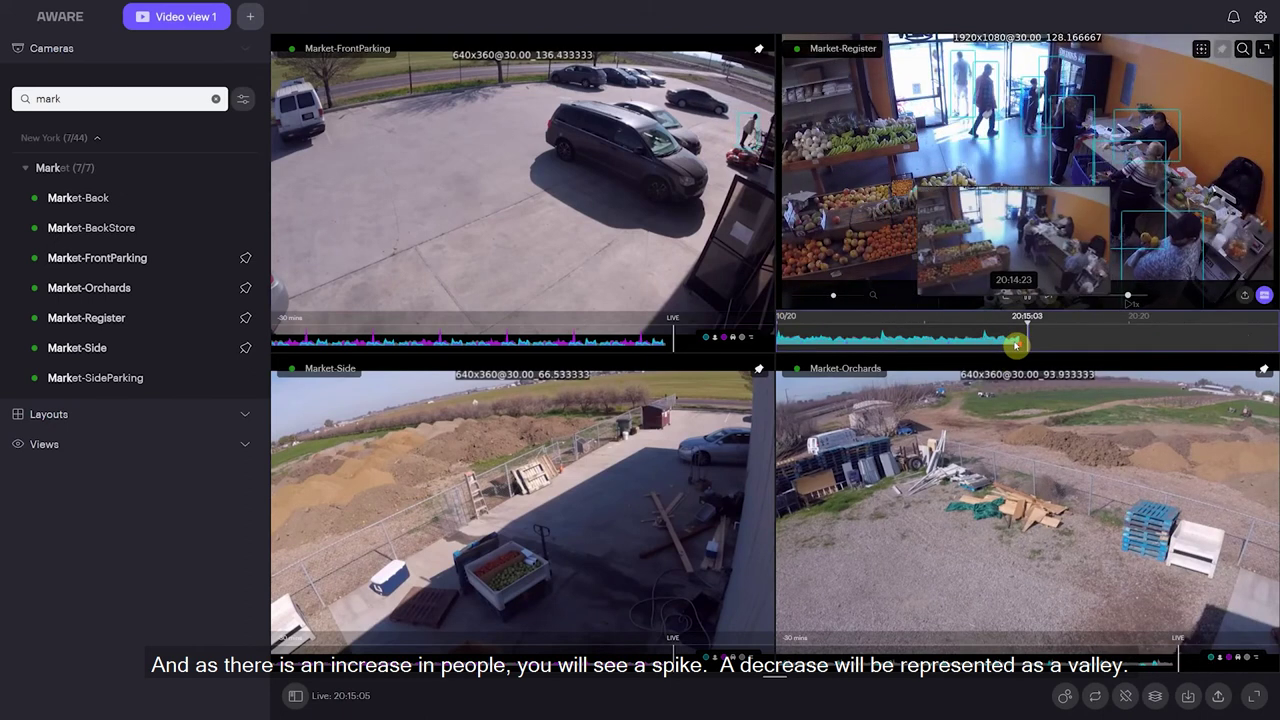
pyautogui.click(943, 340)
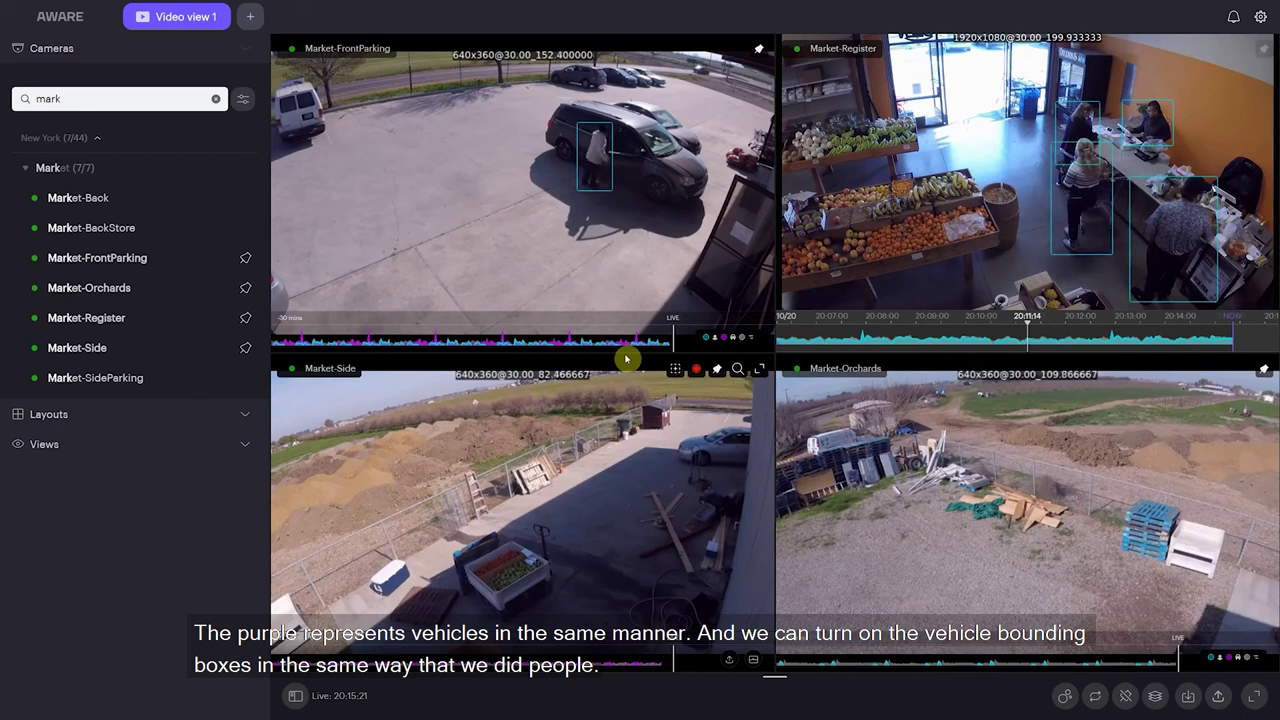
# Enable vehicle bounding boxes and the 123 object count layer on every feed
pyautogui.click(1155, 695)
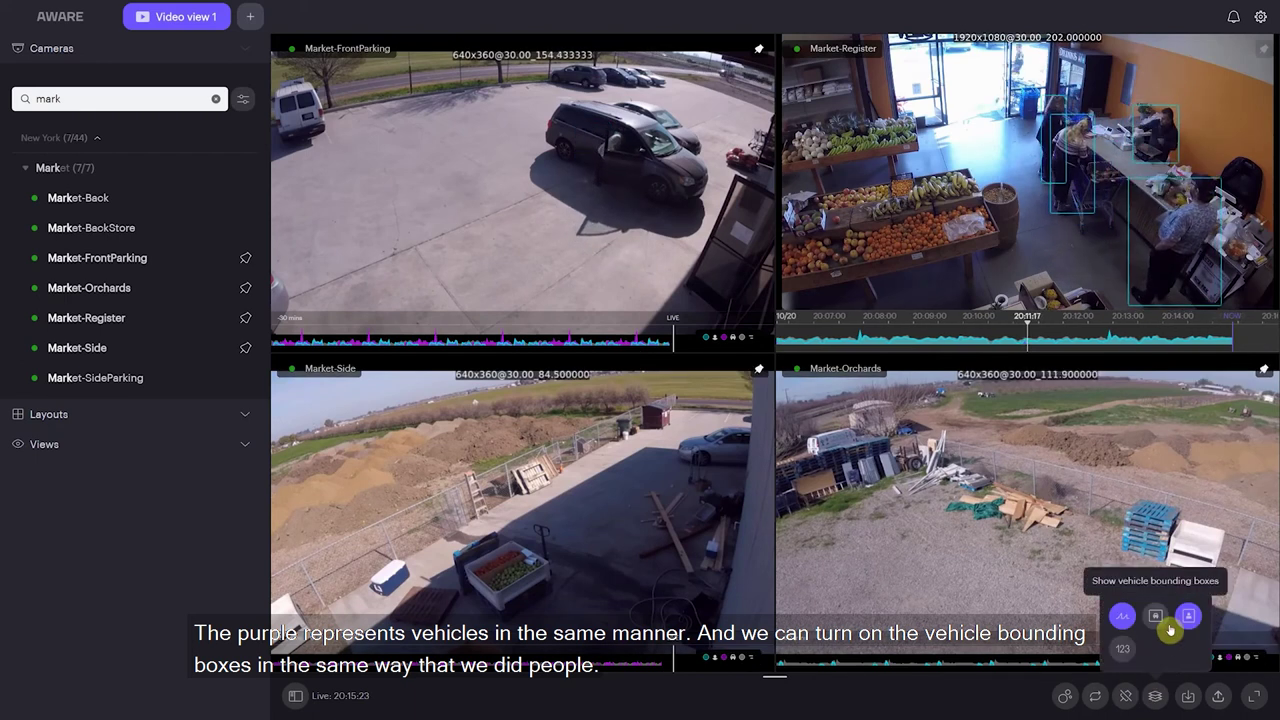
pyautogui.click(1157, 617)
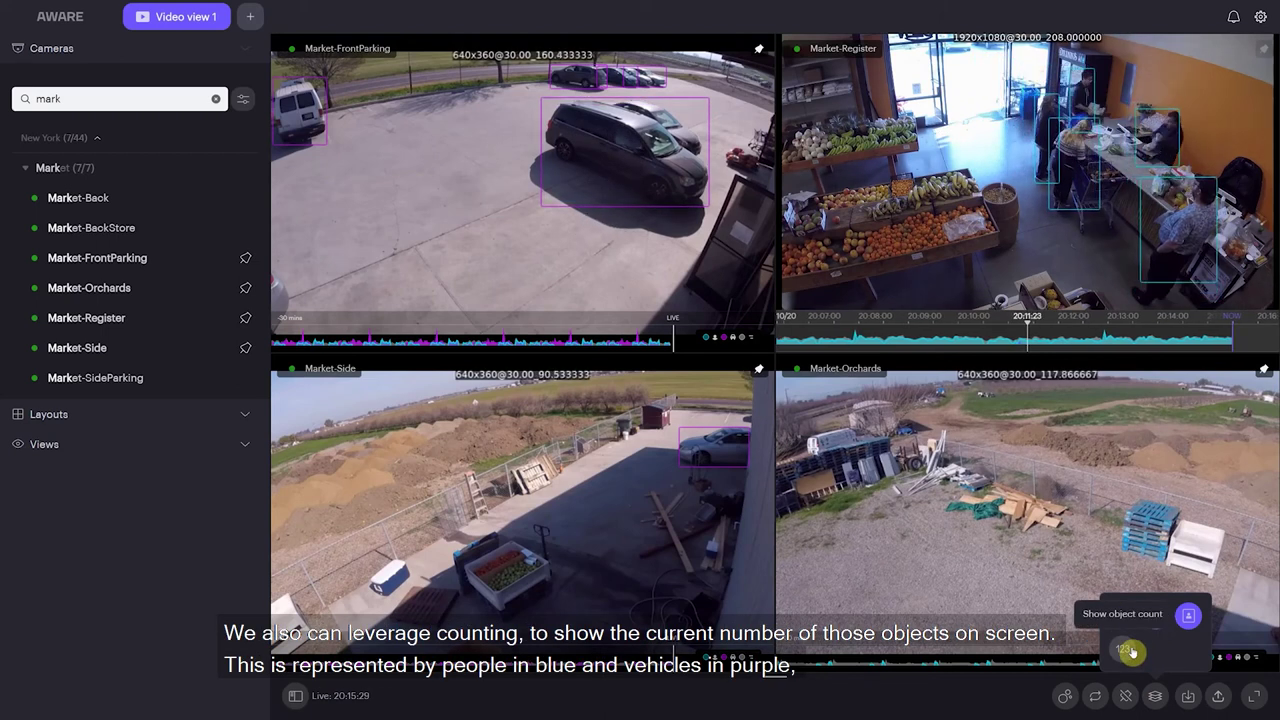
pyautogui.click(1130, 651)
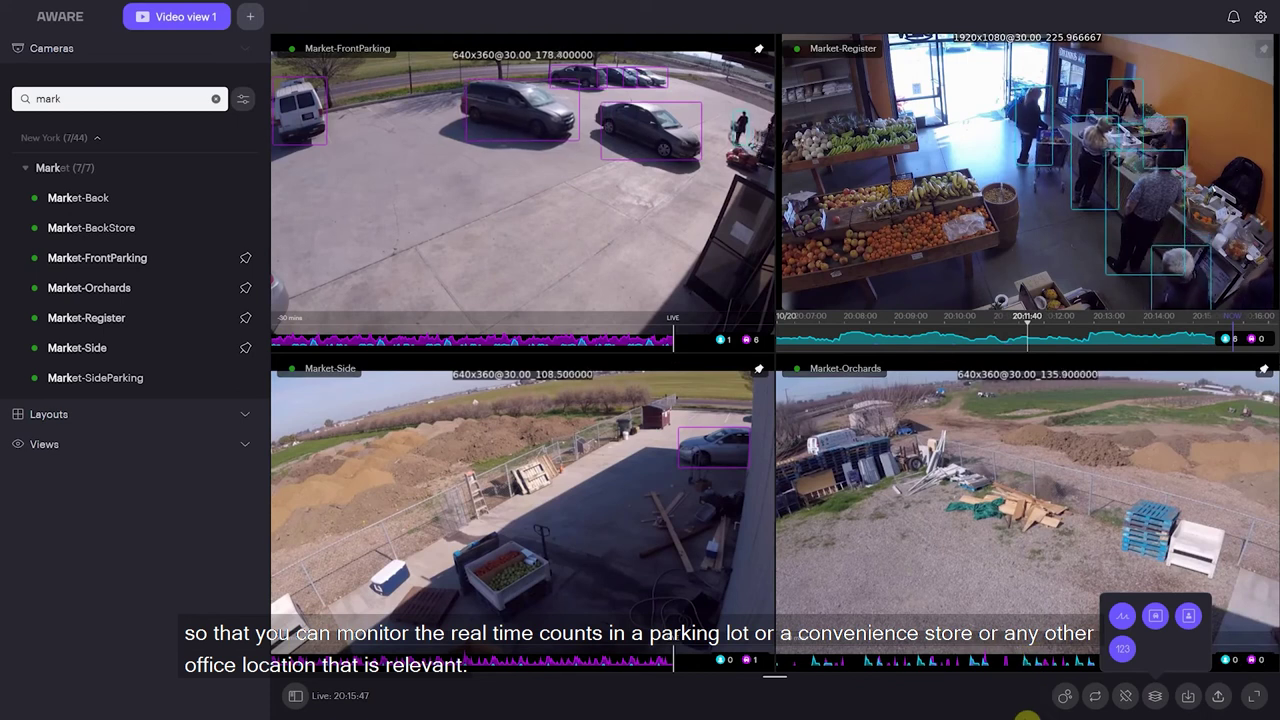
# Open the share menu offering Export, Share link and Bookmark
pyautogui.click(1218, 696)
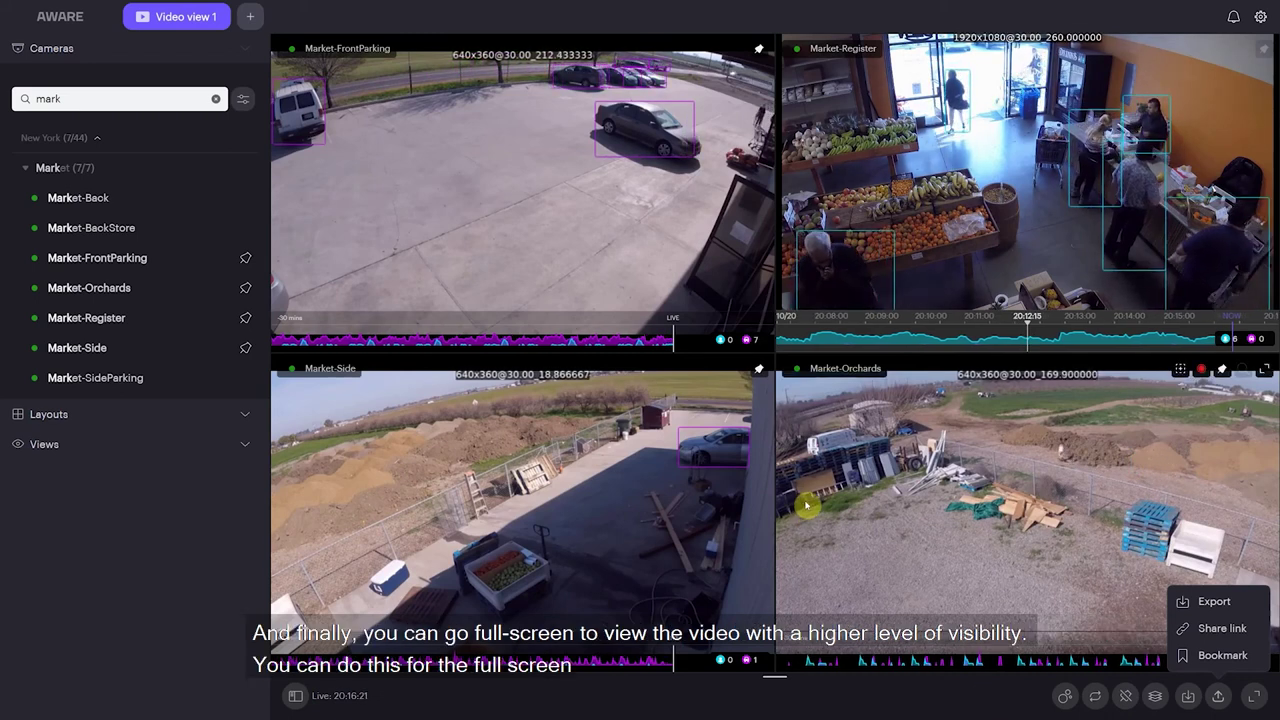
# Go full screen, restore the top bar with F11, and maximize Market-FrontParking
pyautogui.click(1252, 697)
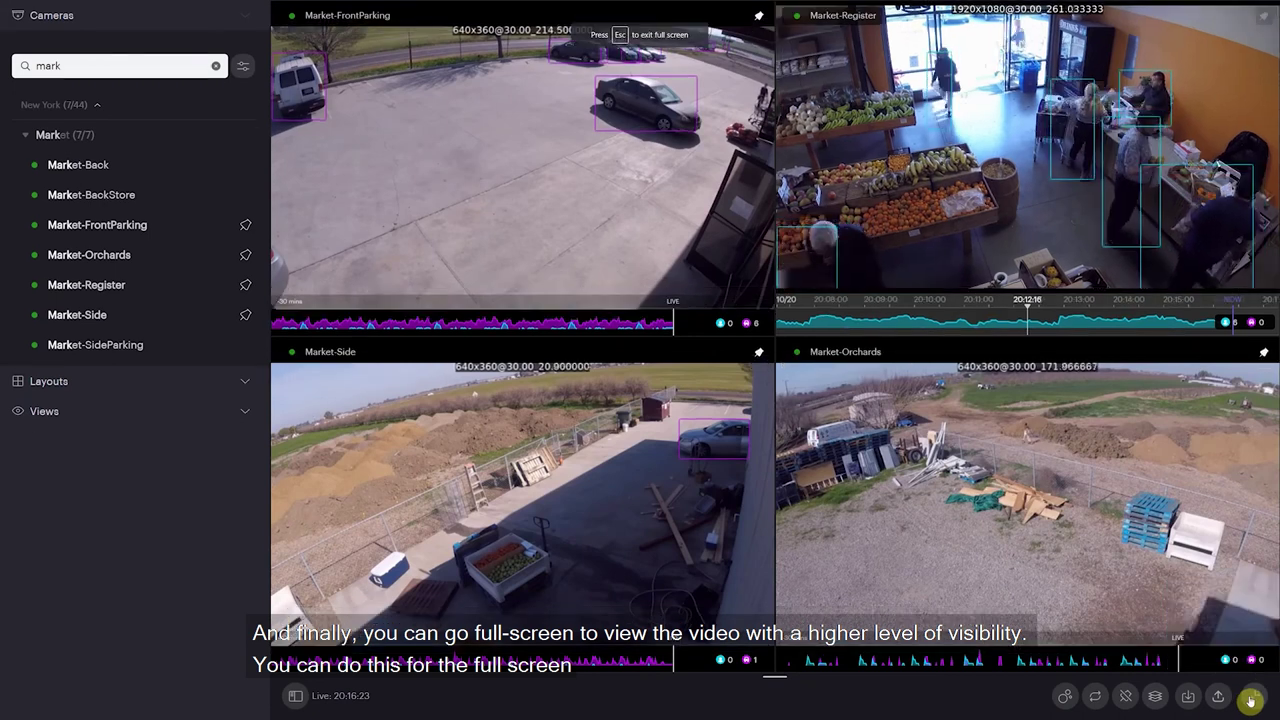
pyautogui.press('F11')
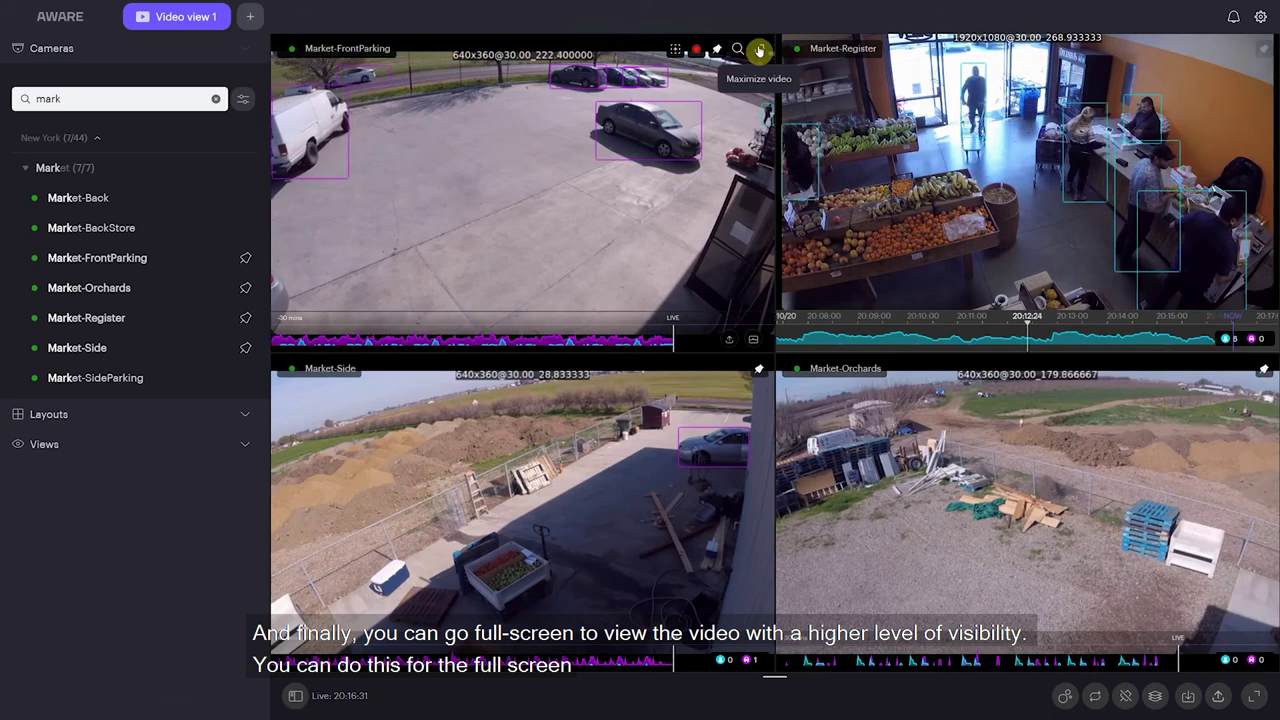
pyautogui.click(760, 49)
pyautogui.click(760, 49)
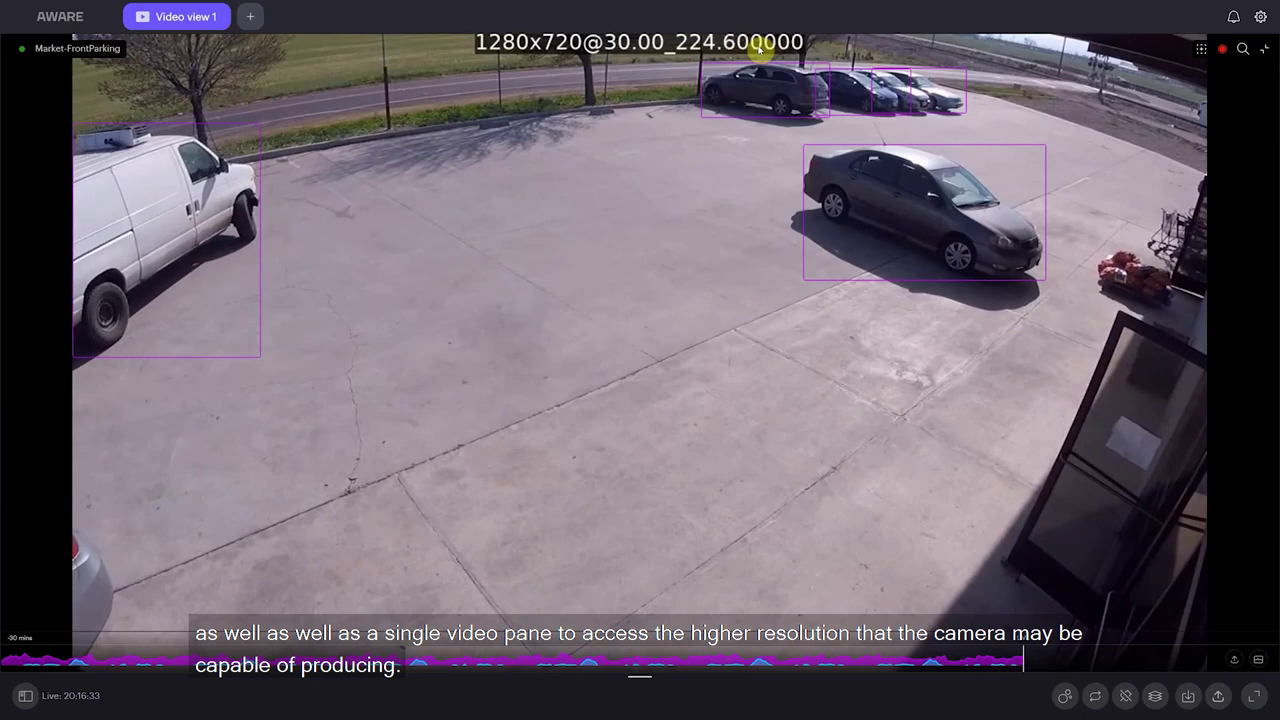